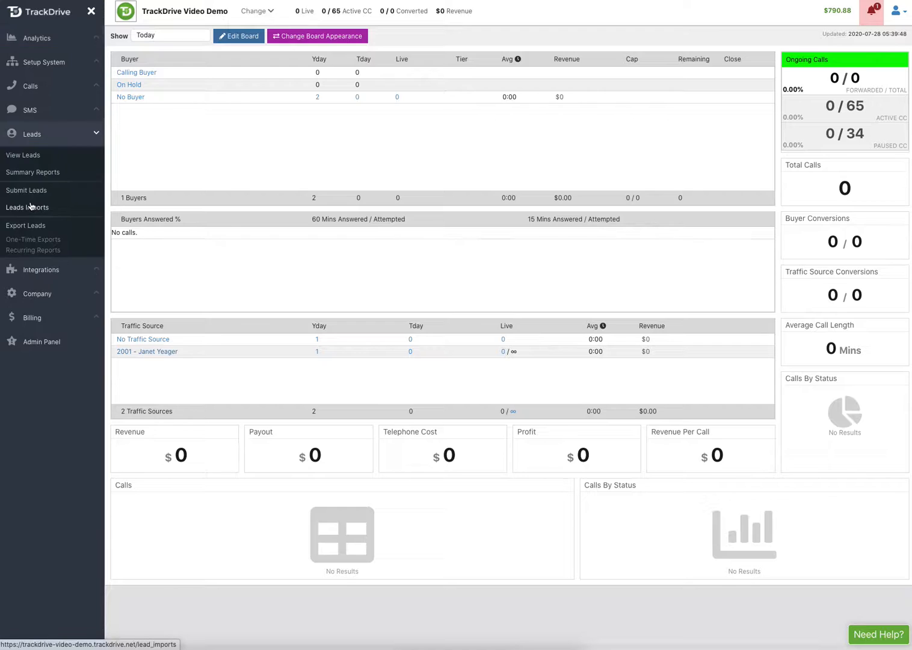
Step: Create a new lead import by CSV file upload and name it "Example Import"
{"action": "left_click", "coordinate": [22, 209]}
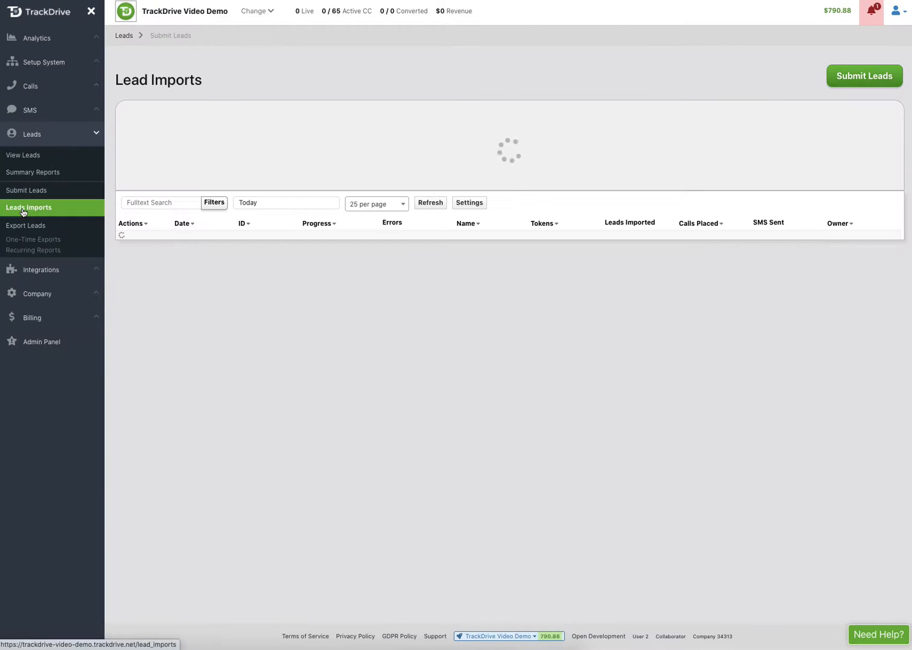
{"action": "left_click", "coordinate": [856, 83]}
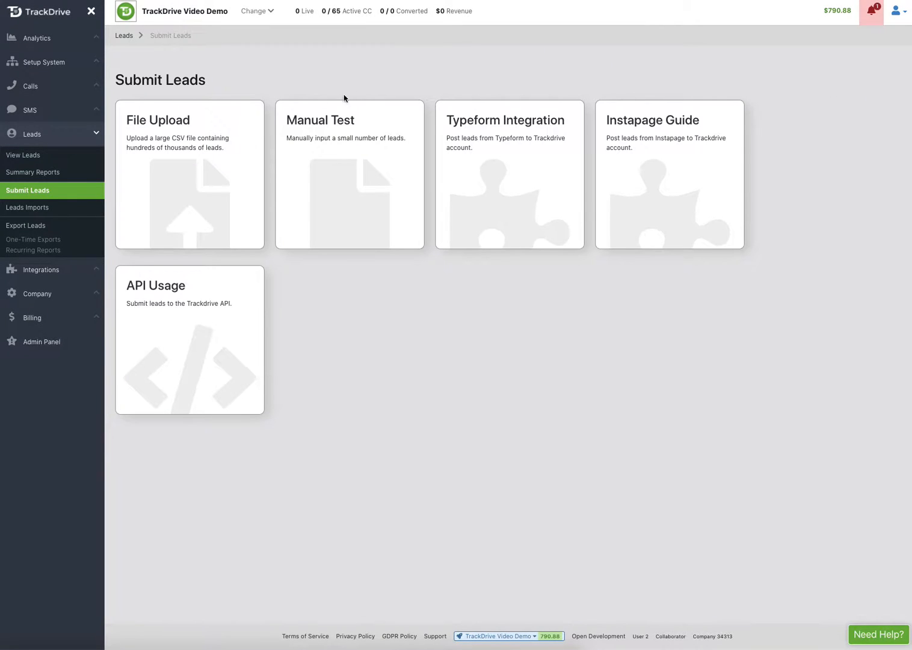
{"action": "left_click", "coordinate": [164, 122]}
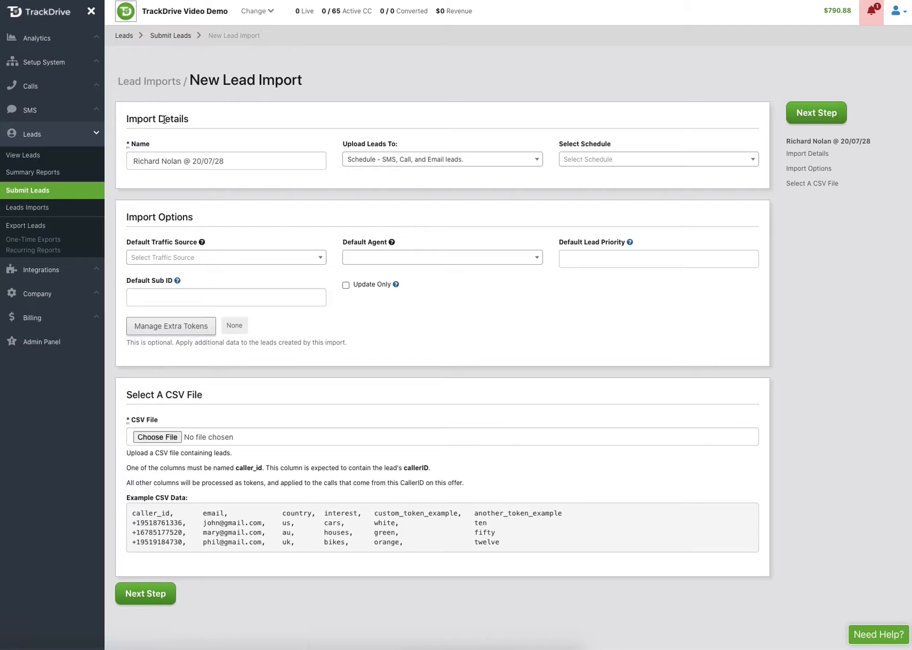
{"action": "left_click", "coordinate": [218, 165]}
{"action": "triple_click", "coordinate": [218, 167]}
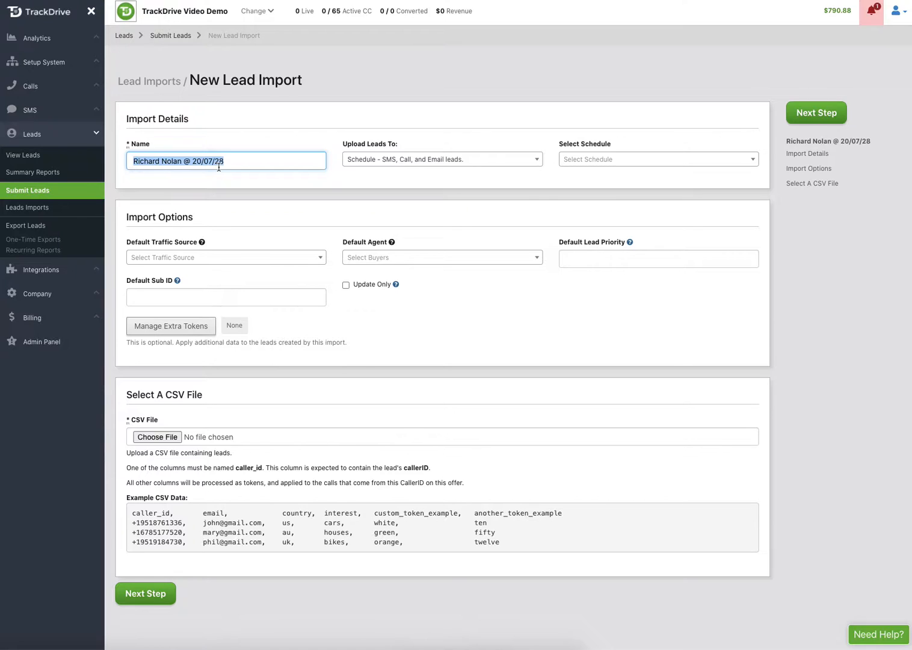
{"action": "type", "text": "Example Import"}
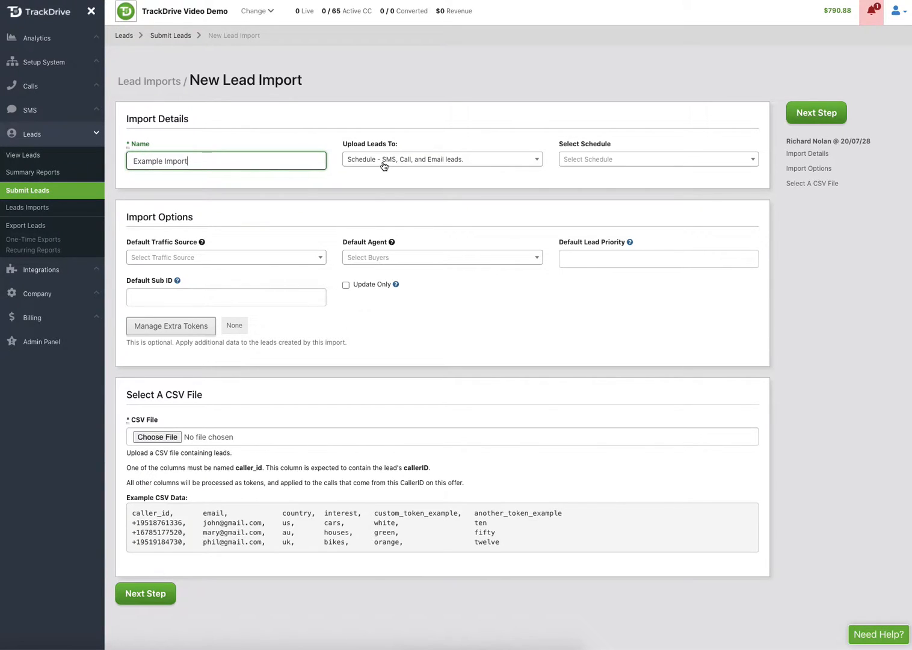
Step: Keep the leads uploading to a schedule and choose Student Loan Instant Agent Schedule as that schedule
{"action": "left_click", "coordinate": [385, 166]}
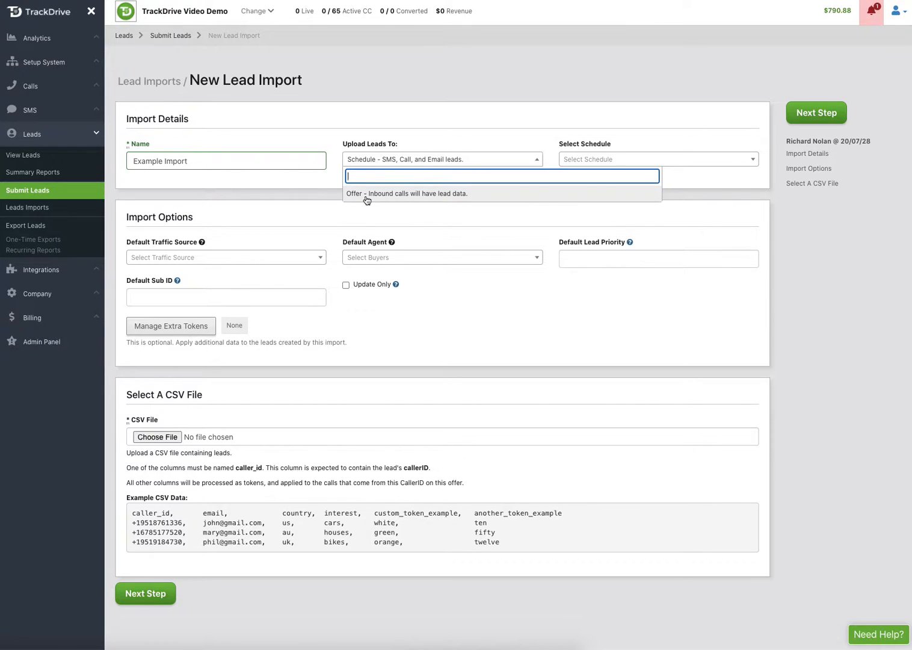
{"action": "left_click", "coordinate": [364, 164]}
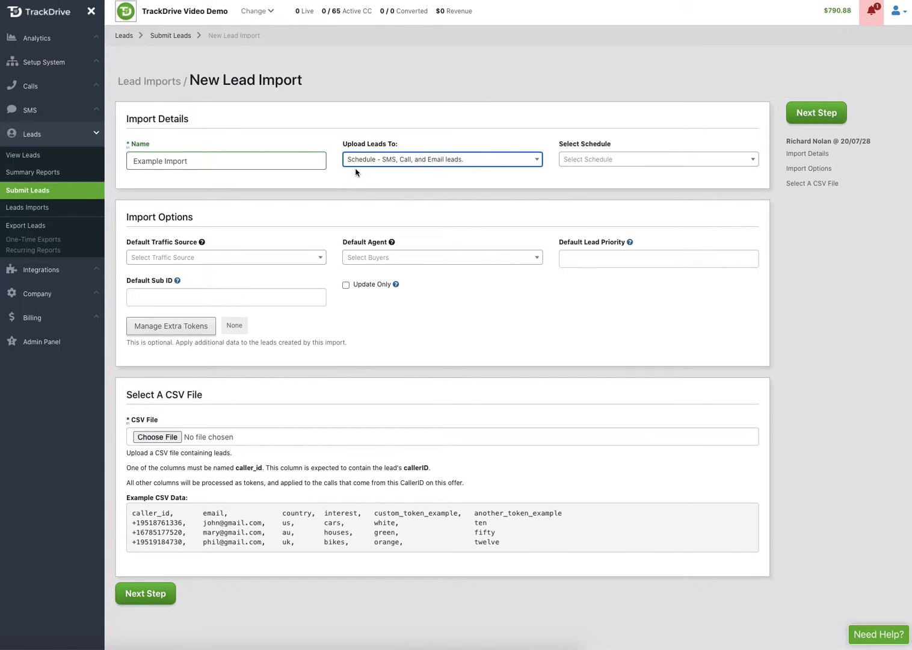
{"action": "left_click", "coordinate": [586, 161]}
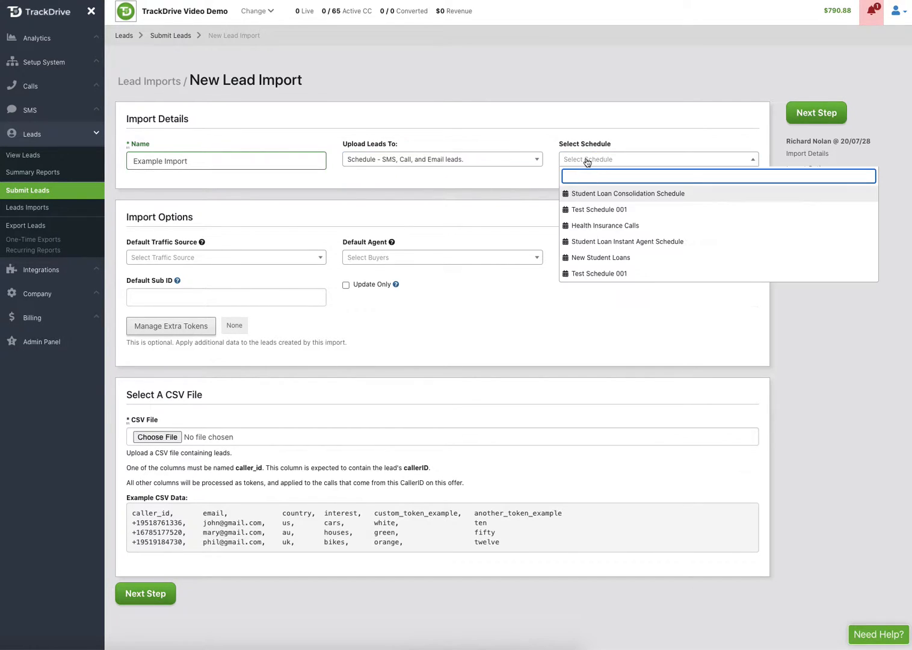
{"action": "left_click", "coordinate": [632, 243]}
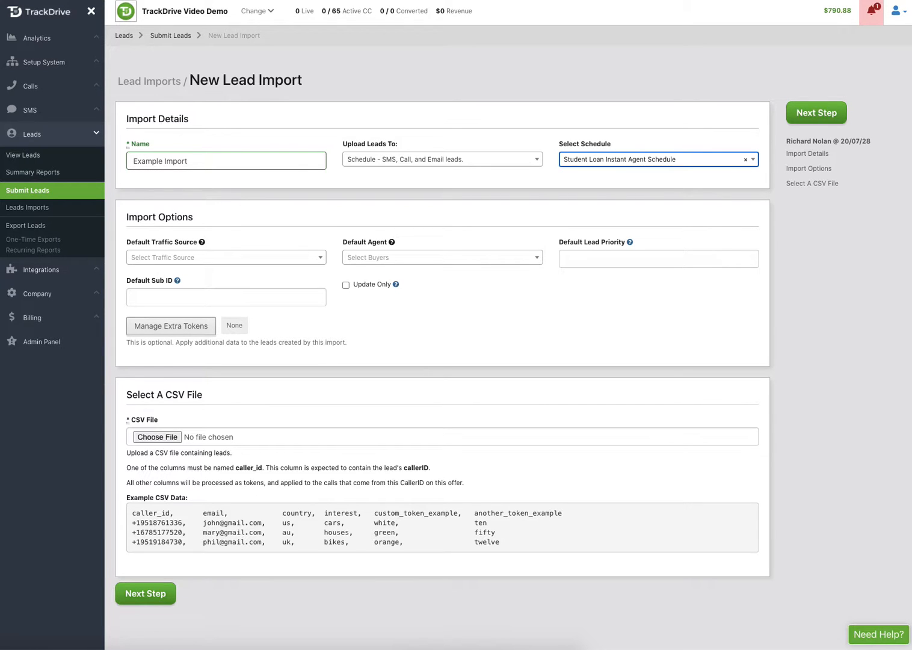
Step: Set the import's default traffic source to the one numbered 2001 and the default lead priority to 50
{"action": "left_click_drag", "start_coordinate": [2, 120], "coordinate": [337, 96]}
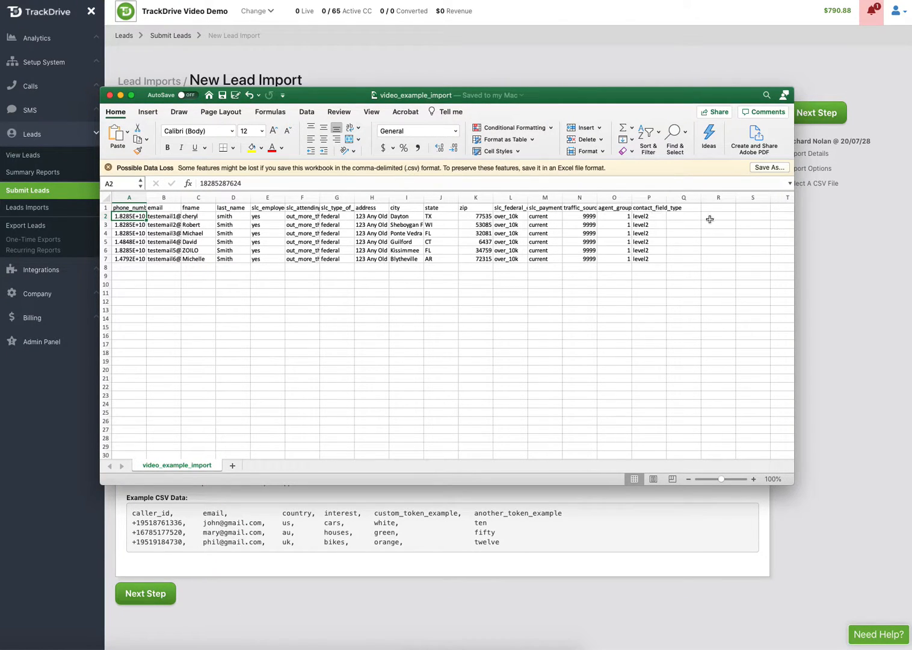
{"action": "left_click", "coordinate": [576, 62]}
{"action": "left_click", "coordinate": [226, 260]}
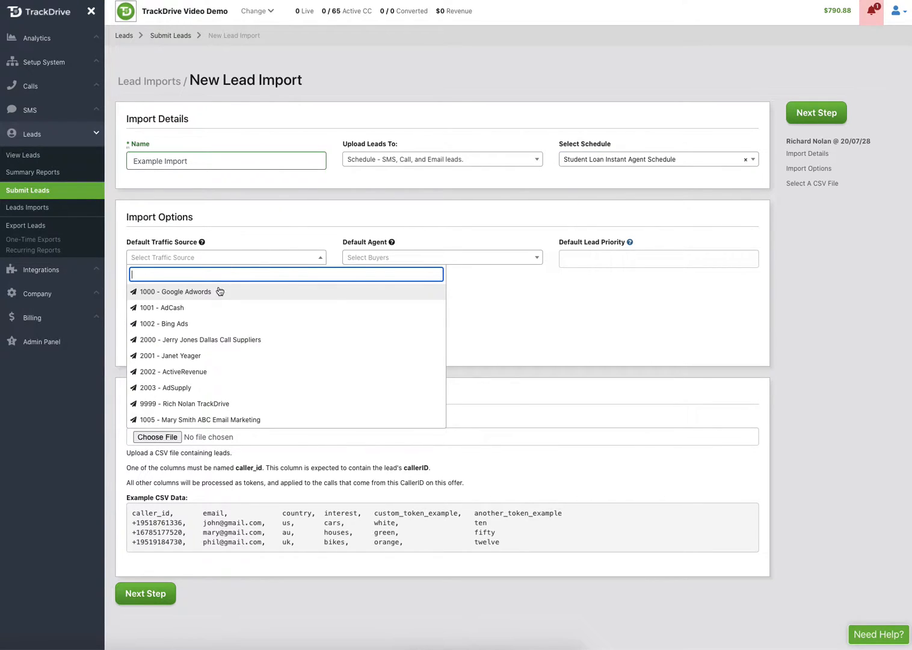
{"action": "left_click", "coordinate": [194, 355]}
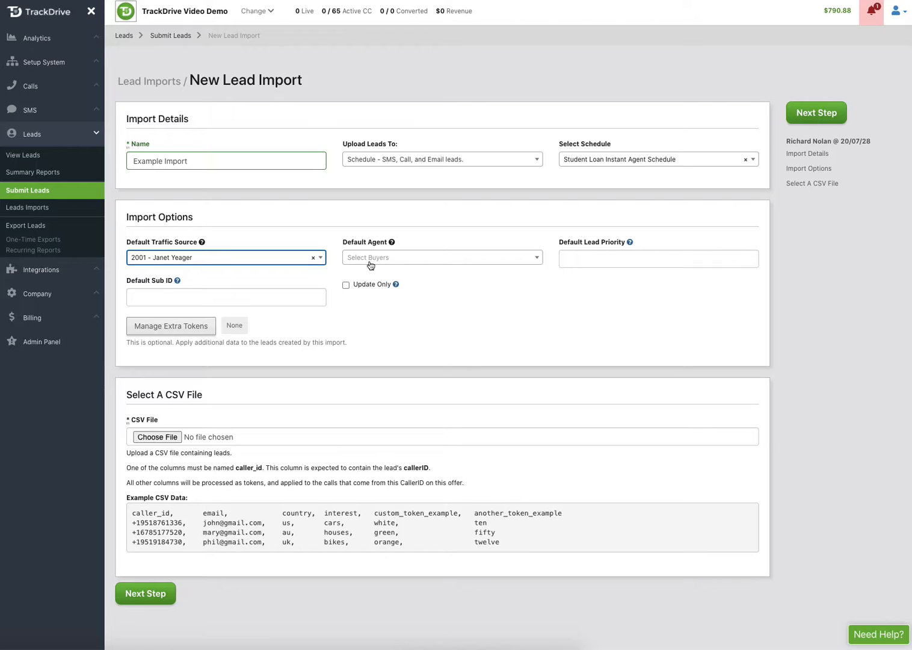
{"action": "left_click", "coordinate": [576, 261]}
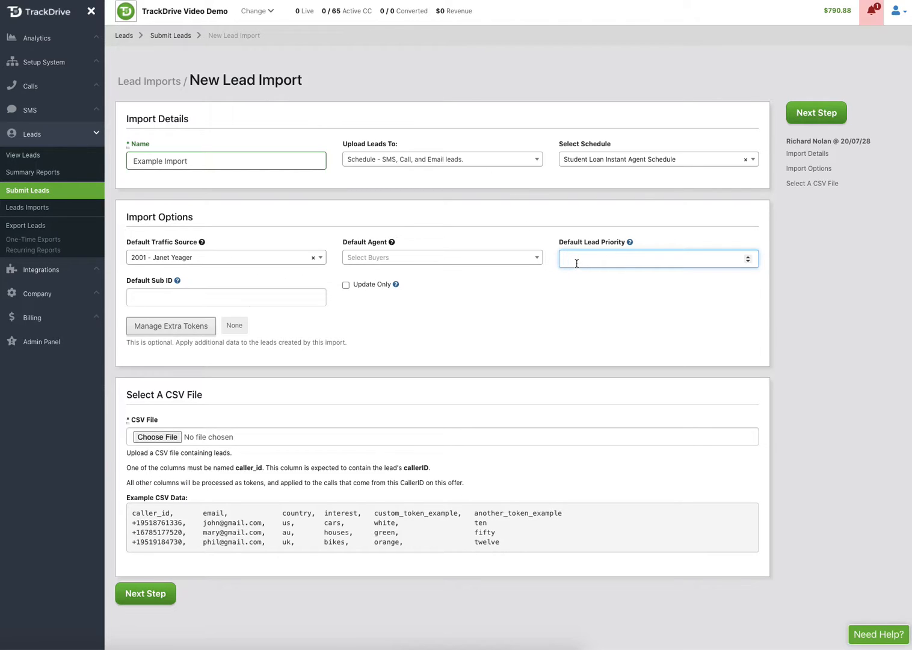
{"action": "type", "text": "50"}
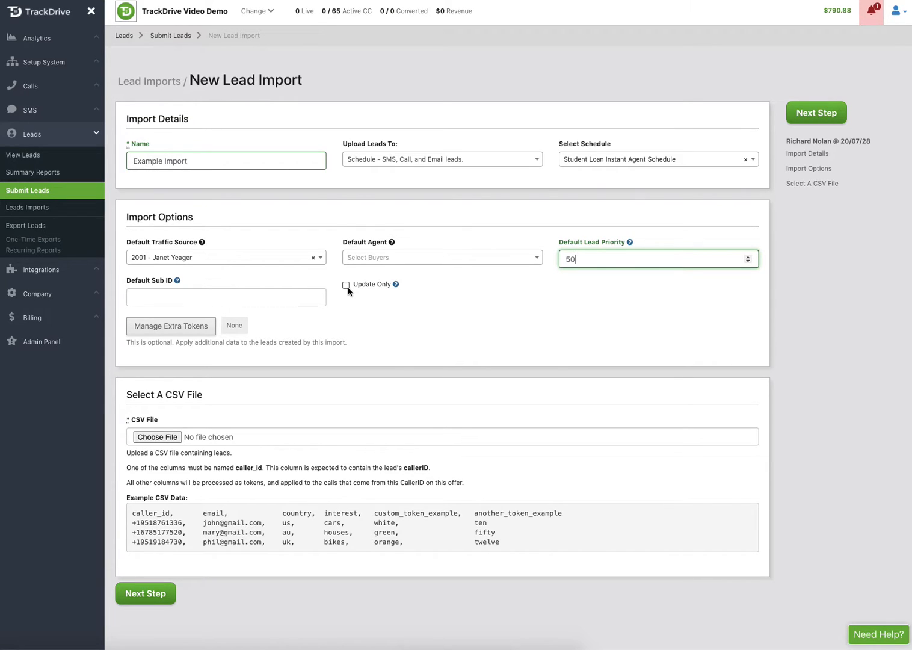
Step: Add an extra text token aged_data with the value true to the leads of this import
{"action": "left_click", "coordinate": [184, 328]}
{"action": "left_click", "coordinate": [272, 123]}
{"action": "type", "text": "aged_data"}
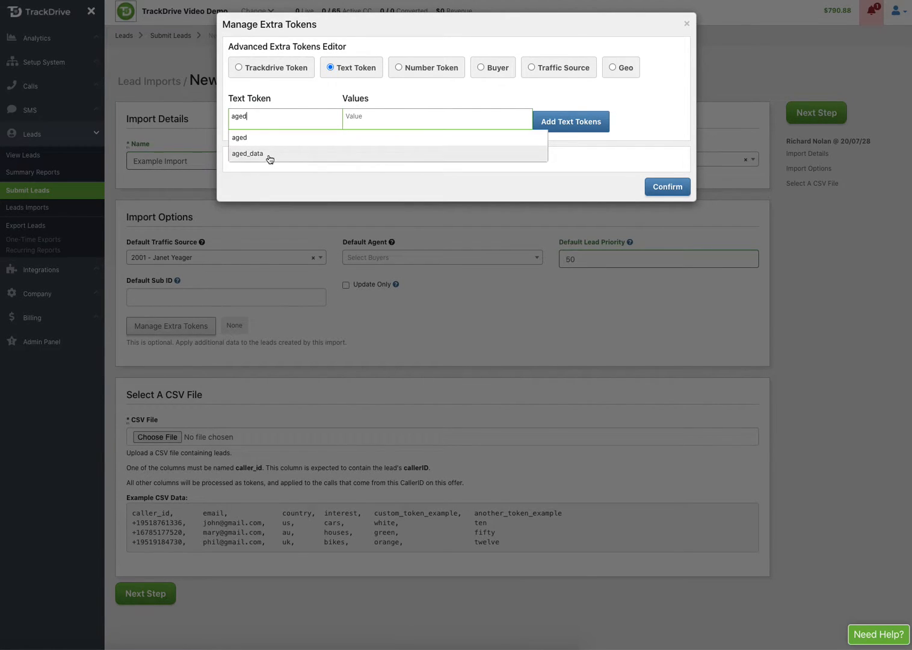
{"action": "left_click", "coordinate": [268, 156]}
{"action": "left_click", "coordinate": [355, 120]}
{"action": "type", "text": "true"}
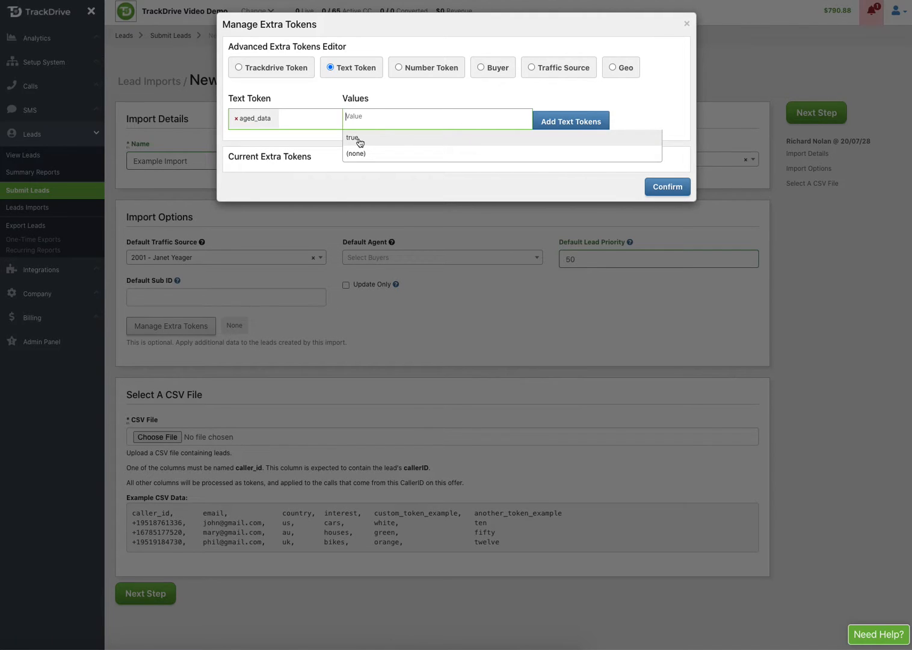
{"action": "left_click", "coordinate": [359, 139]}
{"action": "left_click", "coordinate": [563, 129]}
{"action": "left_click", "coordinate": [666, 207]}
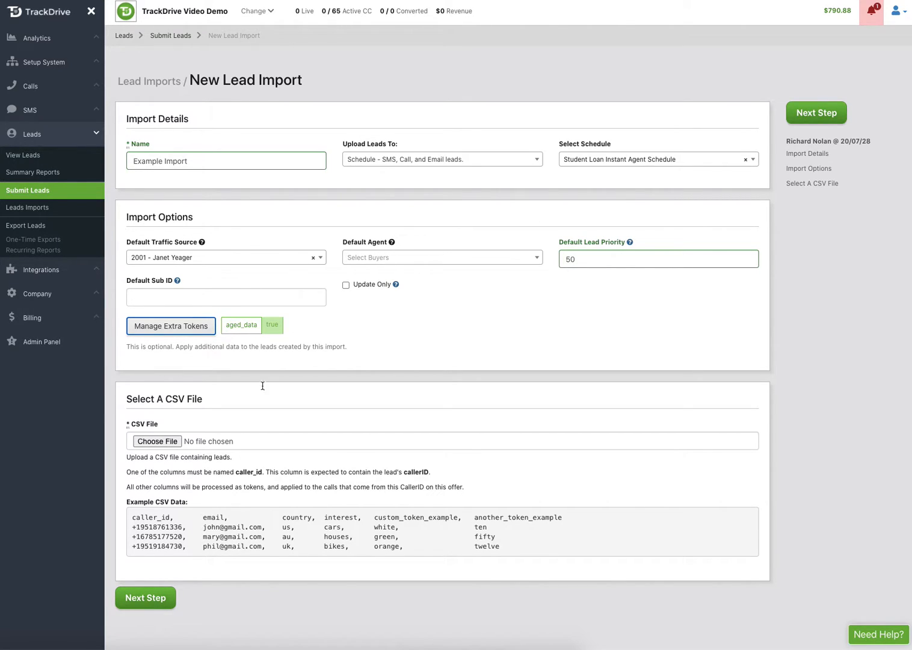
Step: Switch to Excel and examine the column headers of video_example_import, especially the phone number and first name columns
{"action": "left_click", "coordinate": [374, 648]}
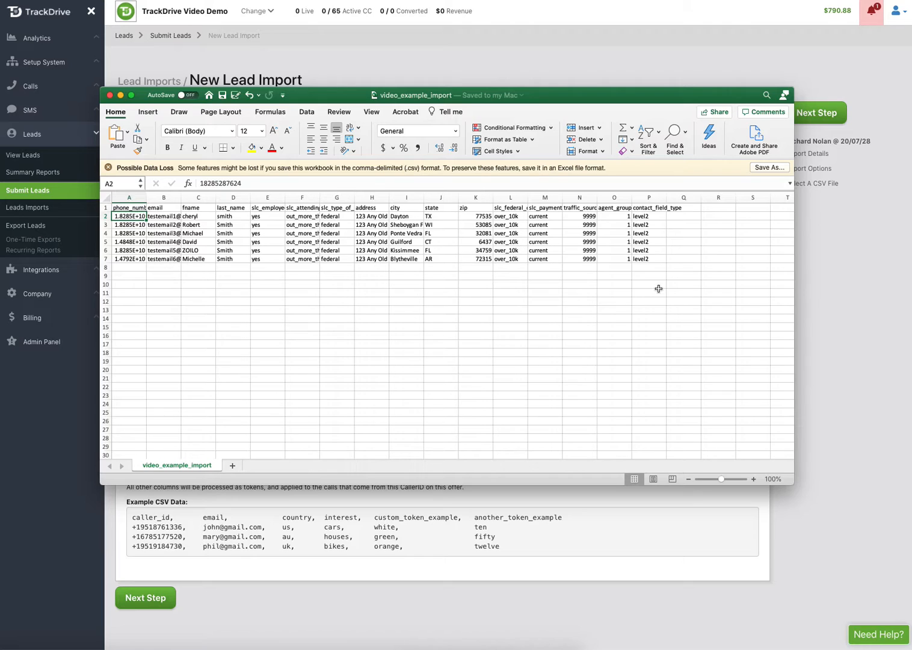
{"action": "left_click", "coordinate": [129, 209]}
{"action": "mouse_move", "coordinate": [459, 648]}
{"action": "left_click", "coordinate": [534, 641]}
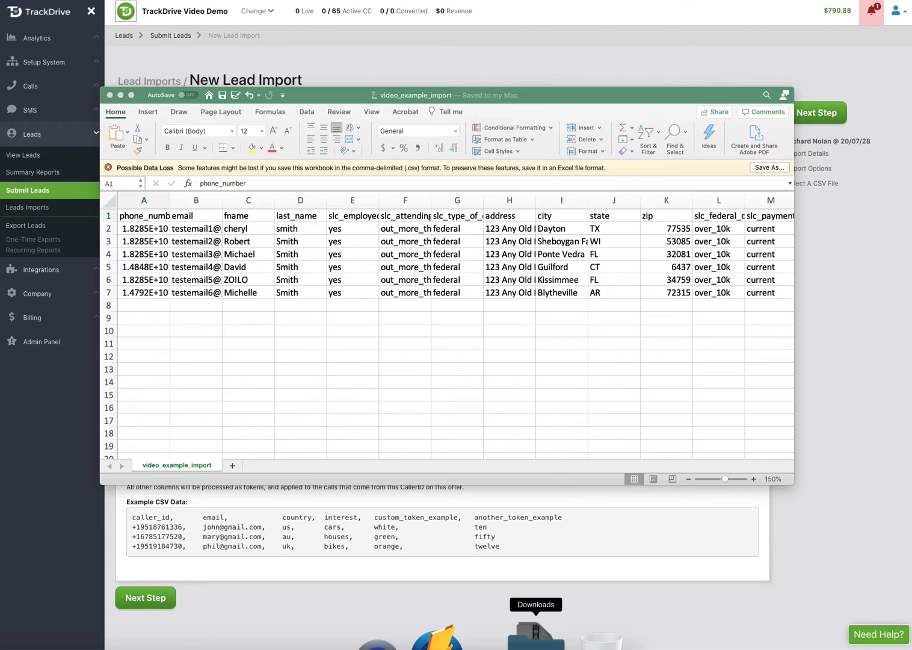
{"action": "left_click", "coordinate": [141, 217]}
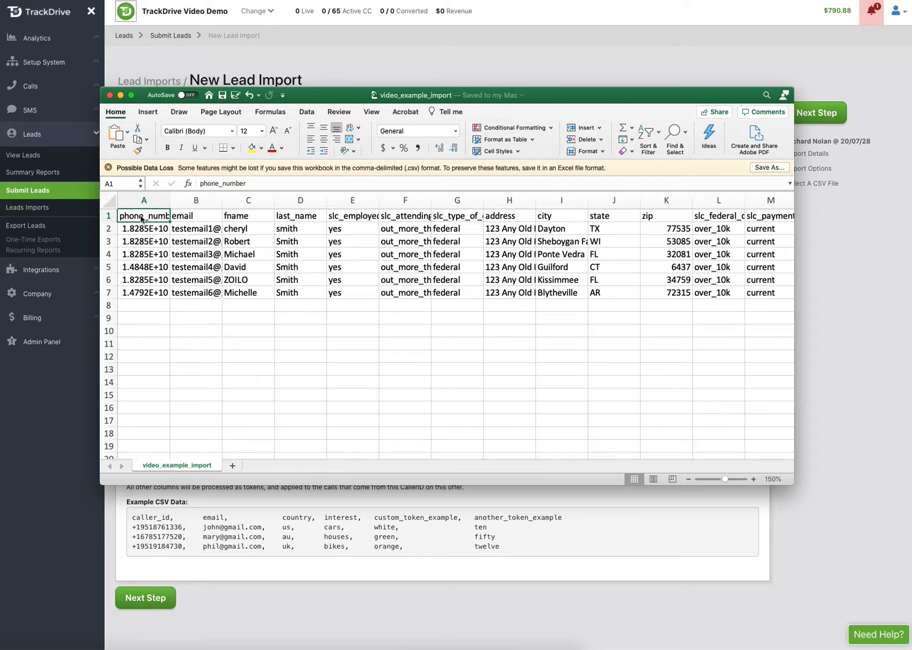
{"action": "left_click", "coordinate": [237, 217]}
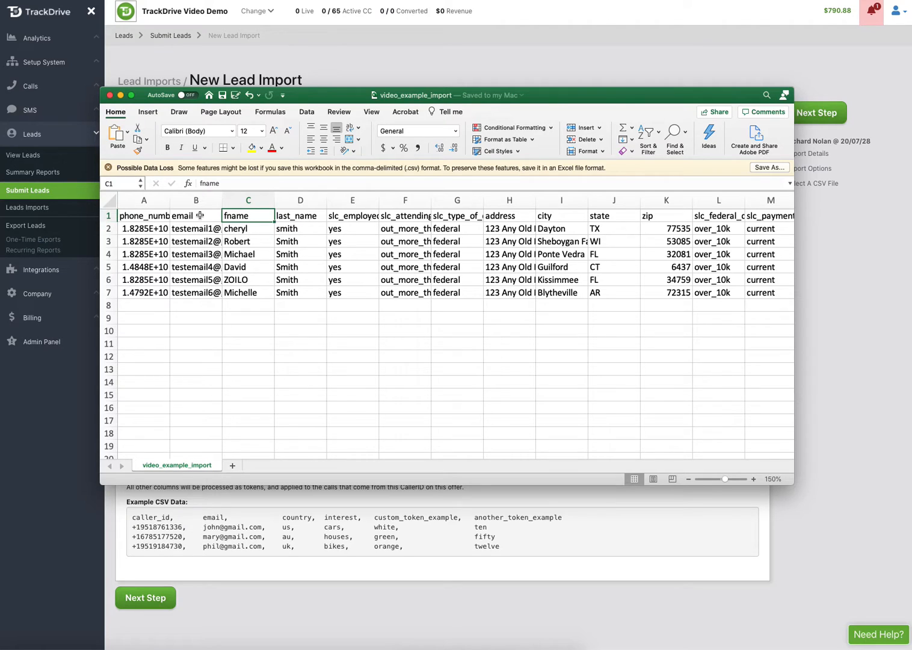
{"action": "left_click", "coordinate": [406, 65]}
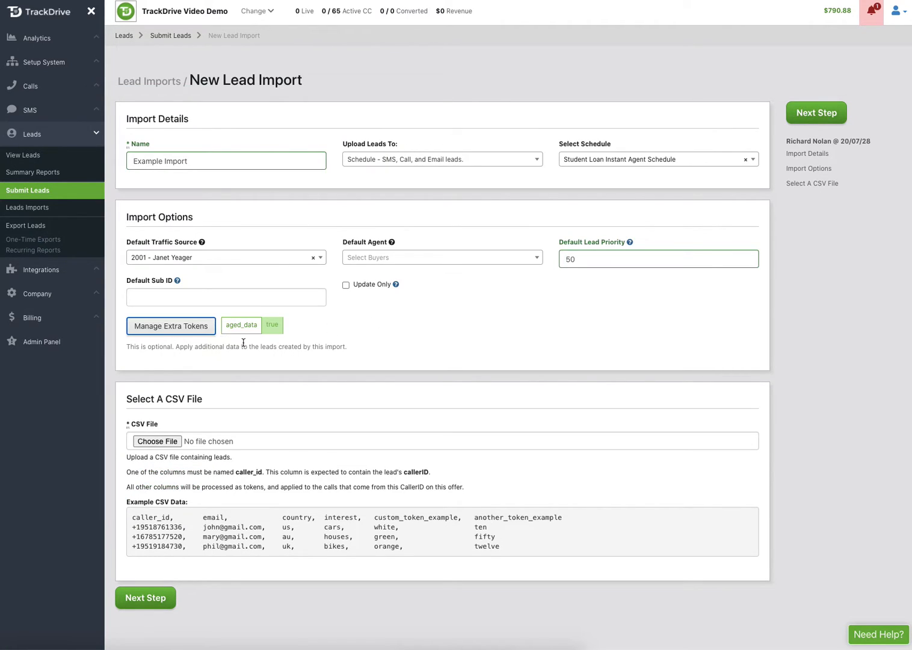
Step: Attach video_example_import.csv as the import's CSV file and proceed to the field mapping
{"action": "scroll", "coordinate": [500, 320], "scroll_direction": "down", "scroll_amount": 2}
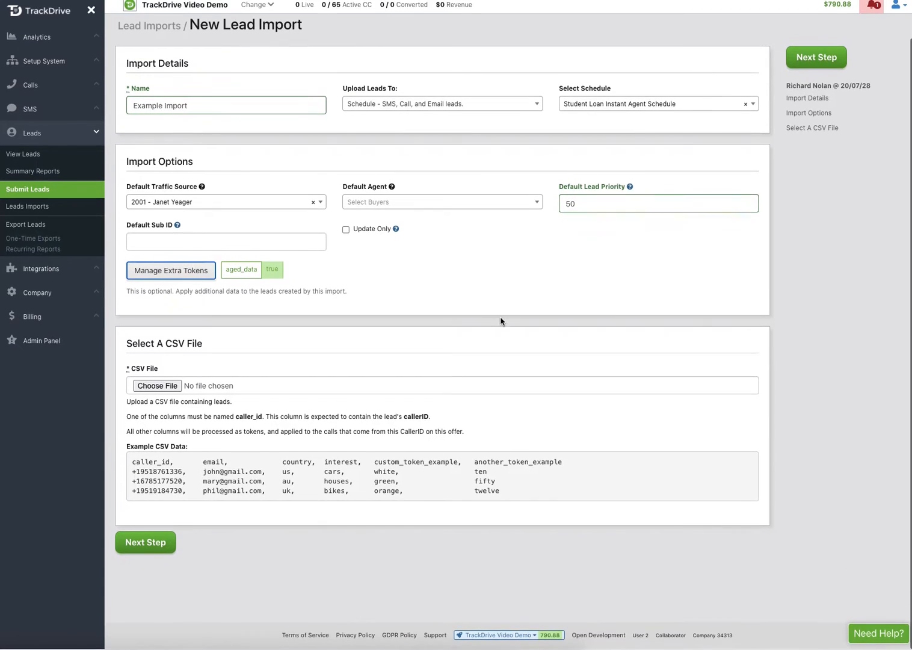
{"action": "left_click", "coordinate": [165, 388]}
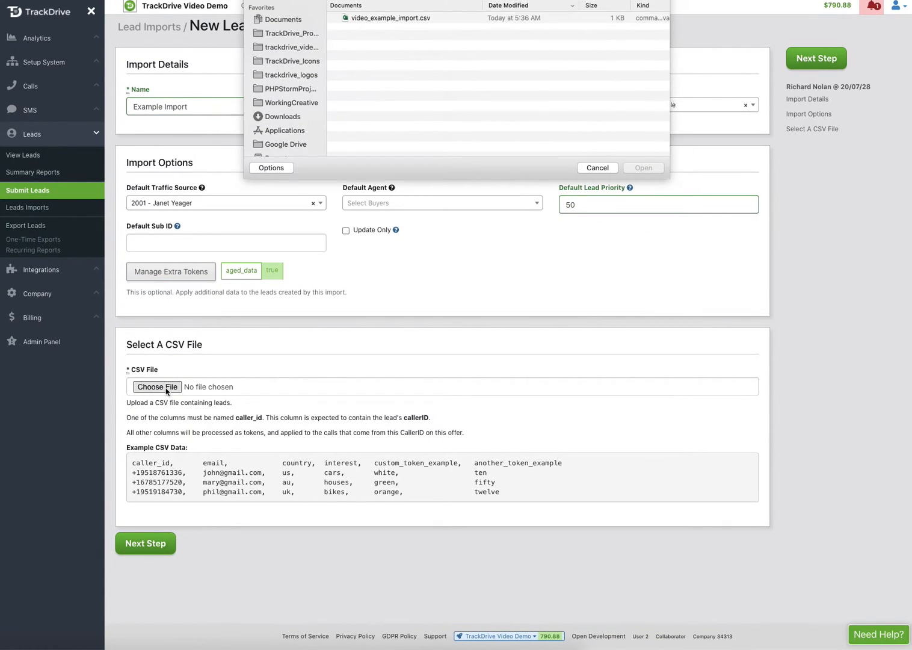
{"action": "left_click", "coordinate": [395, 18]}
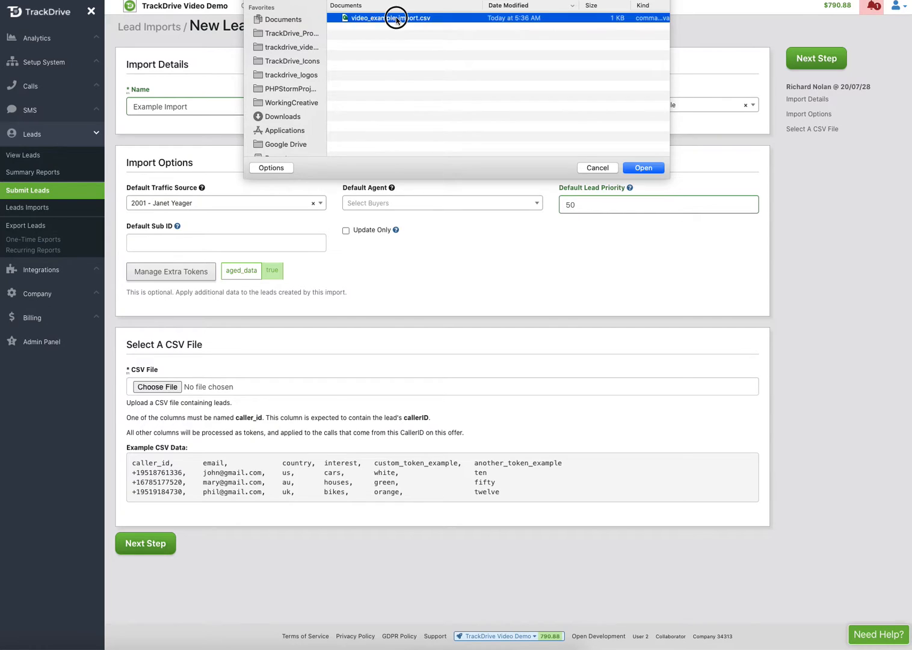
{"action": "double_click", "coordinate": [396, 18]}
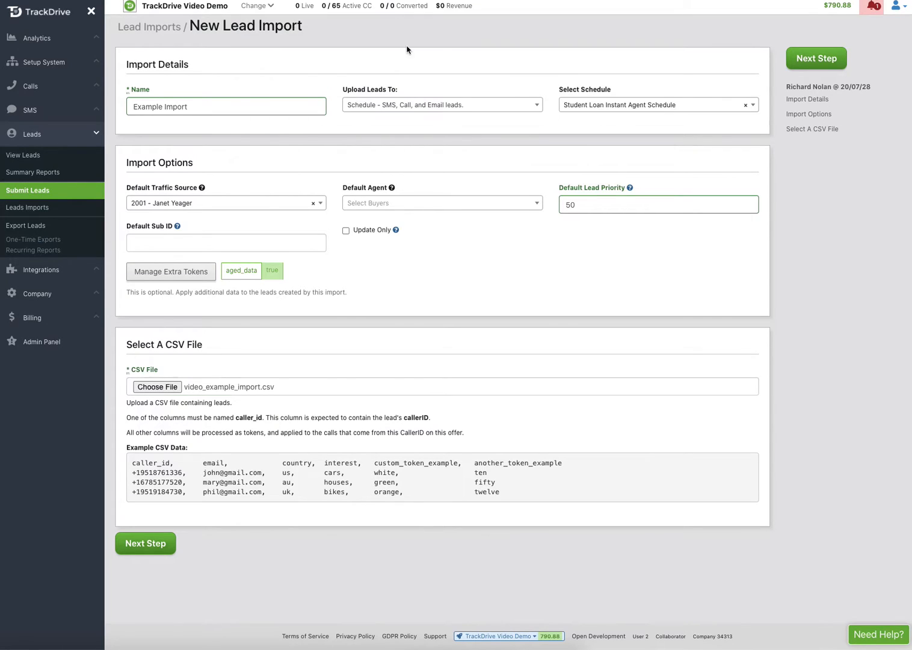
{"action": "left_click", "coordinate": [147, 543]}
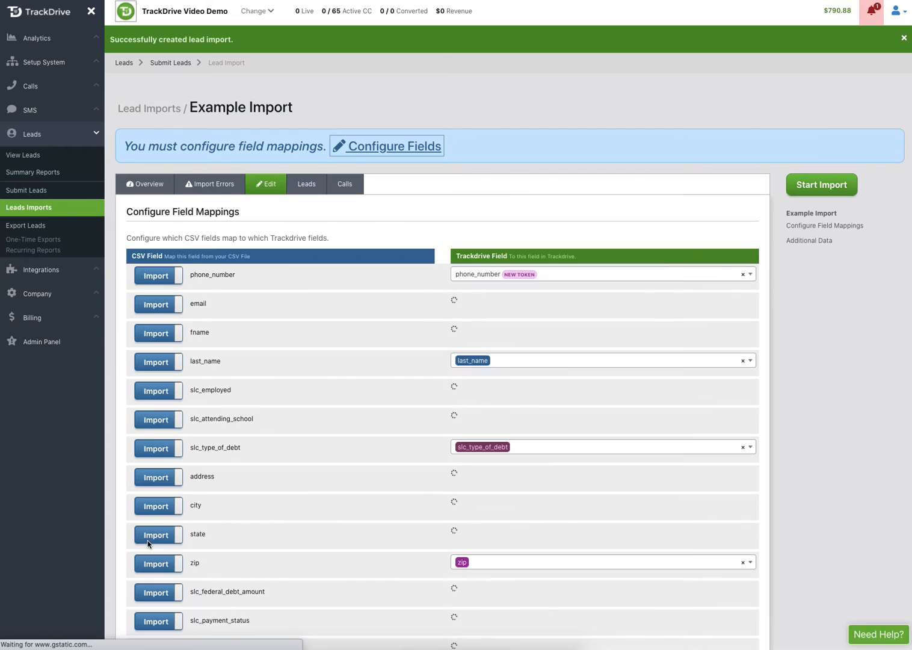
Step: Review the field mappings and set the agent_group CSV field to Skip
{"action": "scroll", "coordinate": [322, 433], "scroll_direction": "down", "scroll_amount": 2}
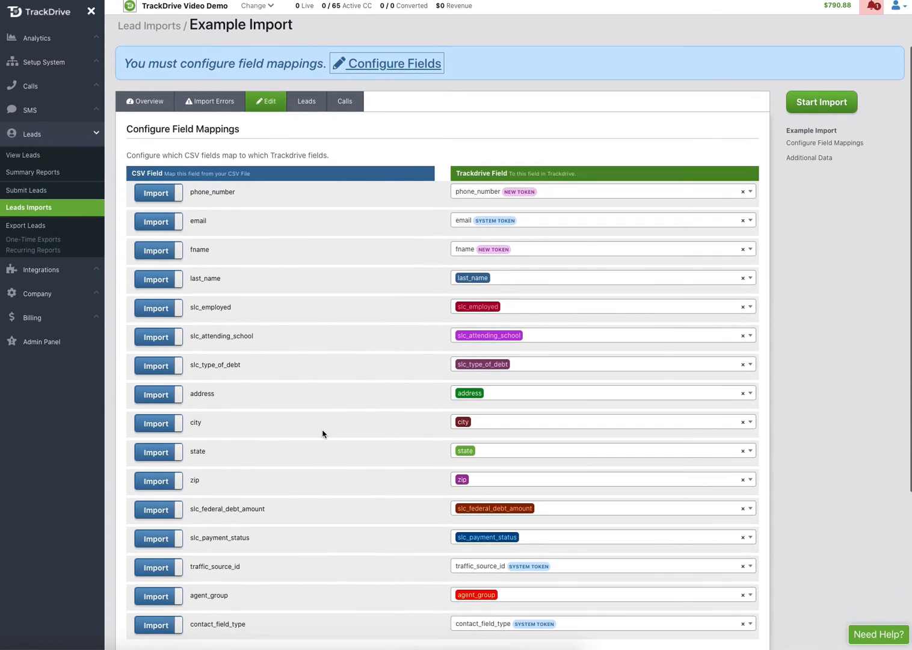
{"action": "scroll", "coordinate": [544, 253], "scroll_direction": "down", "scroll_amount": 1}
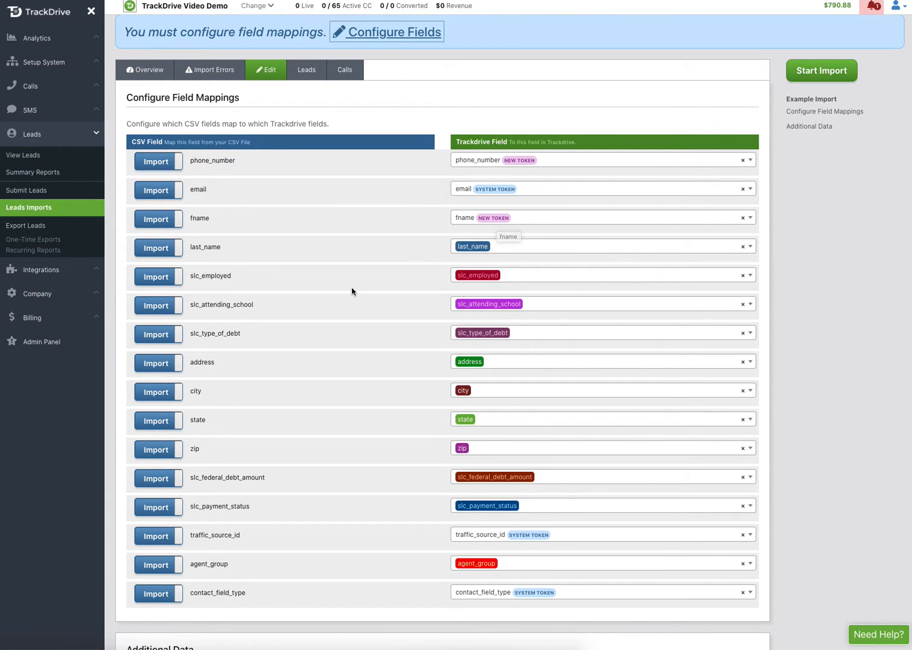
{"action": "scroll", "coordinate": [352, 292], "scroll_direction": "down", "scroll_amount": 5}
{"action": "scroll", "coordinate": [351, 291], "scroll_direction": "down", "scroll_amount": 1}
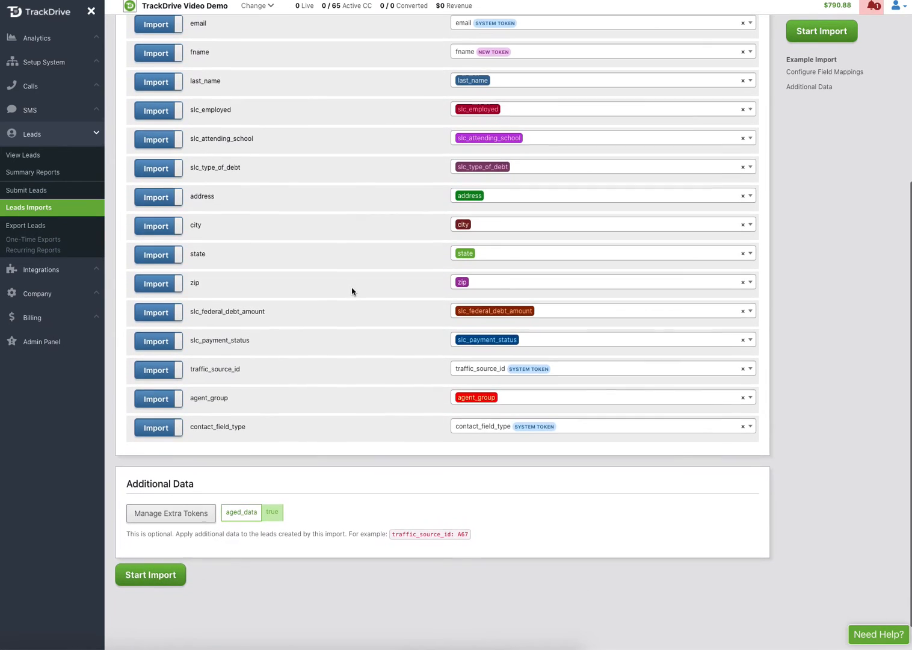
{"action": "left_click", "coordinate": [159, 398]}
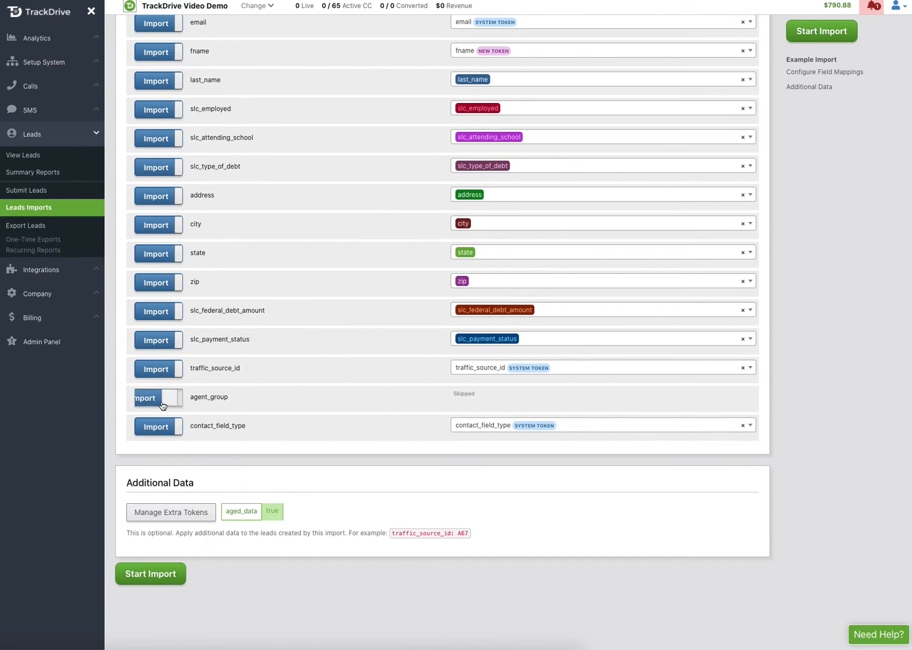
{"action": "left_click", "coordinate": [160, 399]}
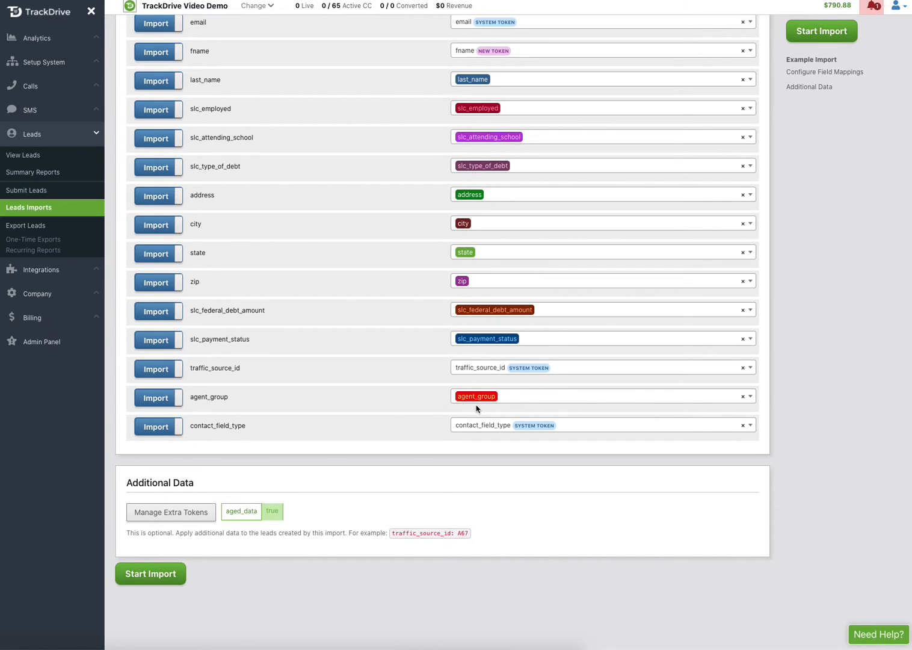
{"action": "left_click", "coordinate": [165, 402]}
Step: Check the mapped fields and additional data, and try to start the import
{"action": "scroll", "coordinate": [285, 347], "scroll_direction": "up", "scroll_amount": 3}
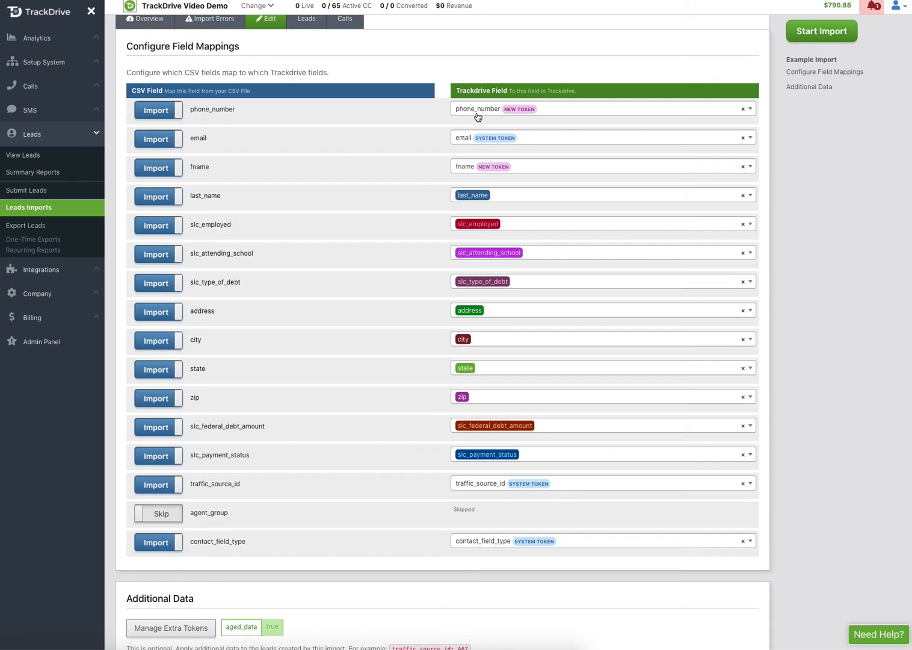
{"action": "scroll", "coordinate": [429, 193], "scroll_direction": "down", "scroll_amount": 2}
{"action": "scroll", "coordinate": [325, 409], "scroll_direction": "down", "scroll_amount": 2}
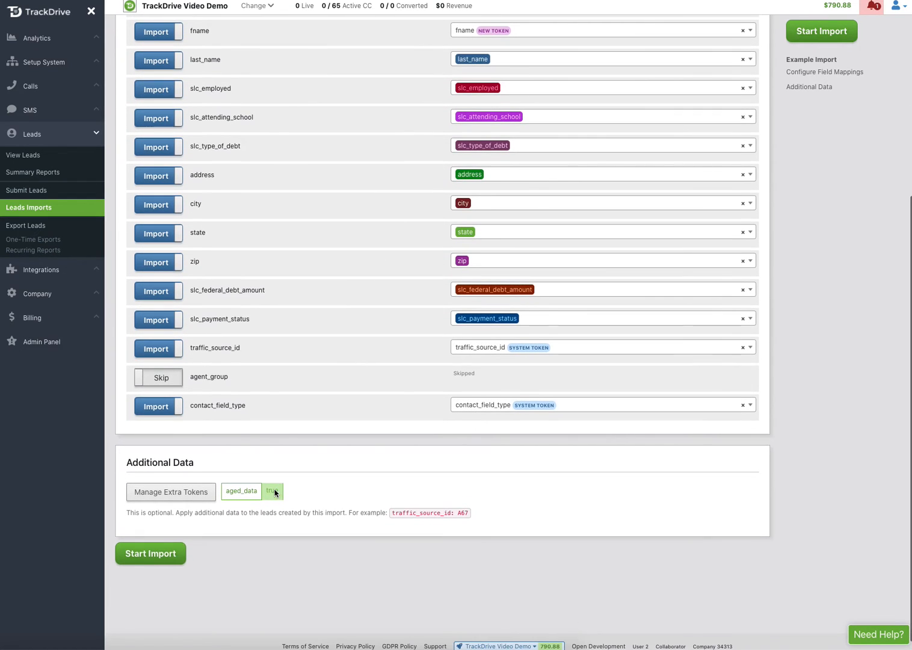
{"action": "left_click", "coordinate": [160, 554]}
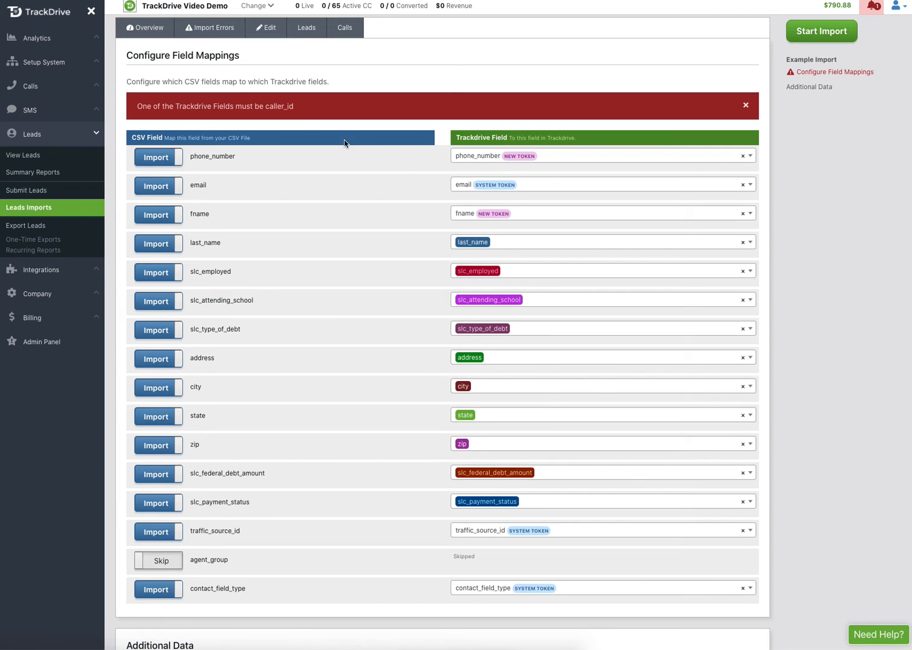
Step: Dismiss the mapping error and map the phone_number CSV field to the caller_id system token
{"action": "left_click", "coordinate": [745, 106]}
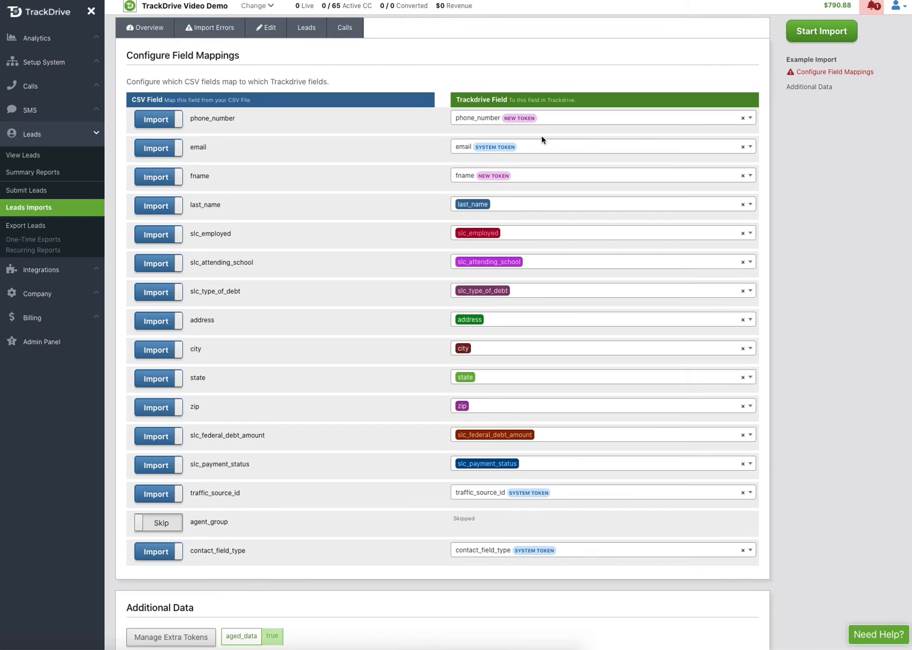
{"action": "left_click", "coordinate": [469, 118]}
{"action": "type", "text": "cale"}
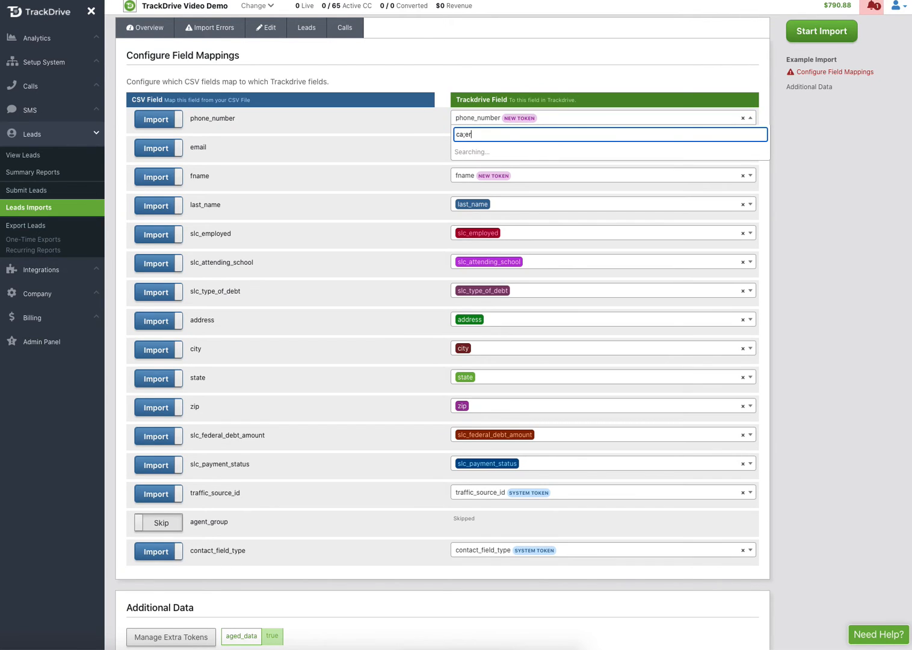
{"action": "key", "text": "BackSpace"}
{"action": "key", "text": "BackSpace"}
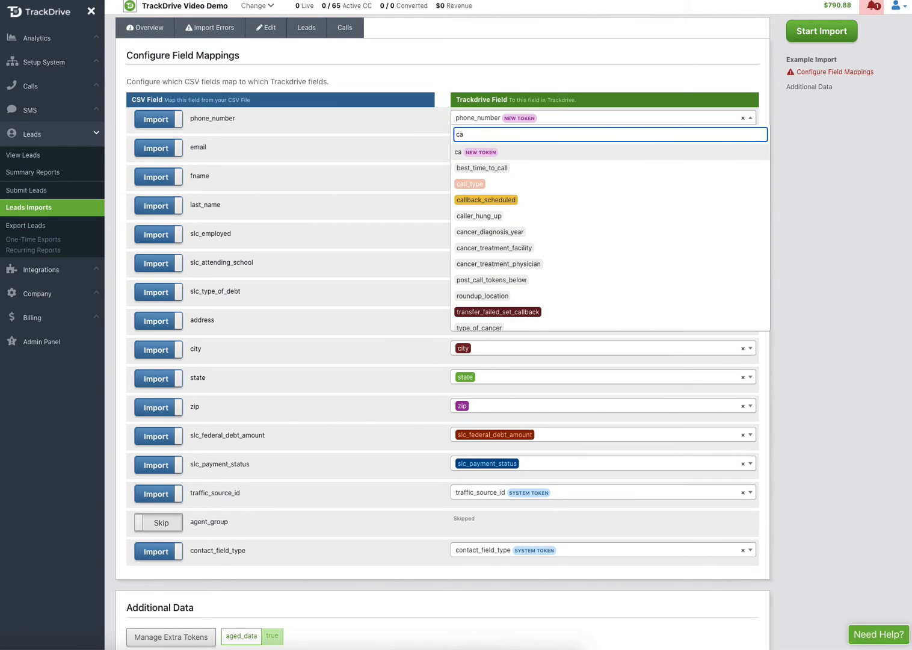
{"action": "type", "text": "ller_id"}
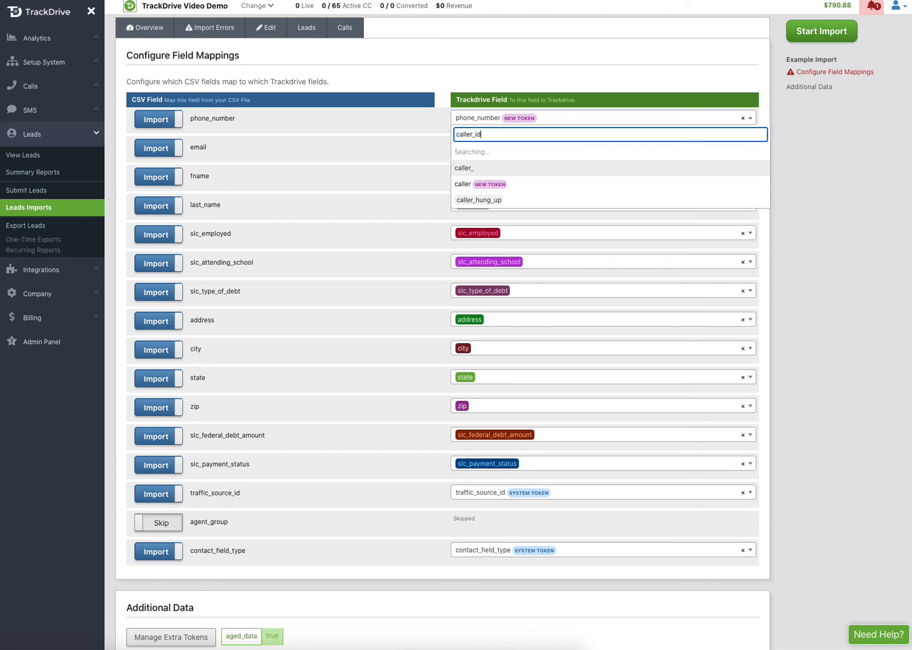
{"action": "left_click", "coordinate": [466, 153]}
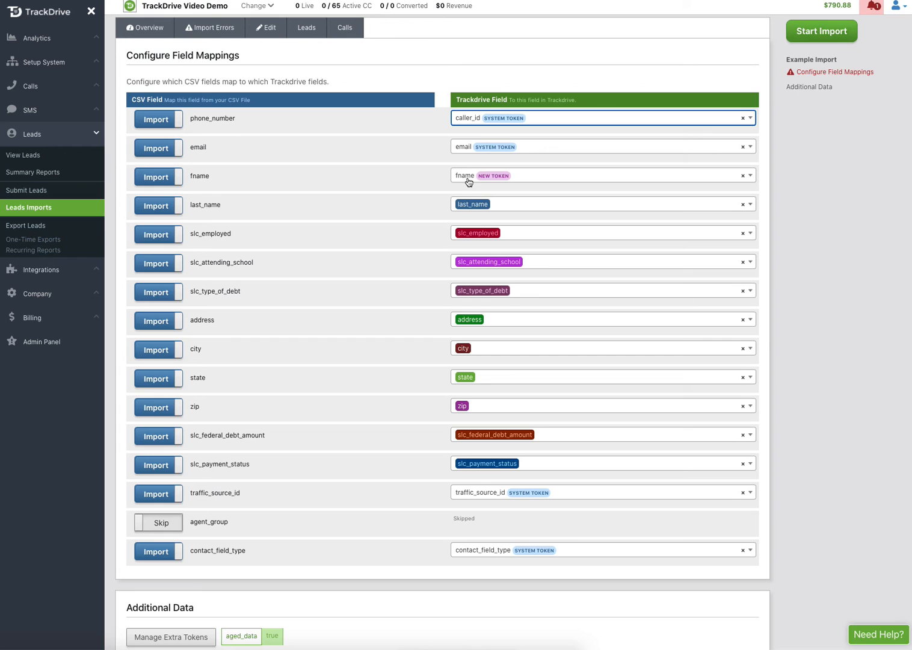
Step: Map the fname CSV field to the existing first_name TrackDrive field
{"action": "left_click", "coordinate": [466, 179]}
{"action": "type", "text": "f"}
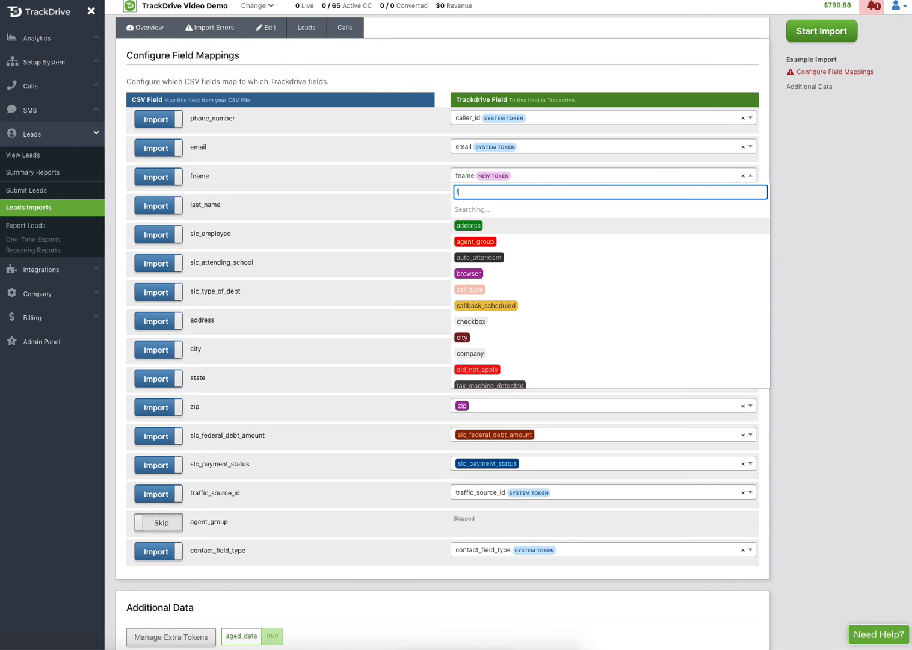
{"action": "type", "text": "irst"}
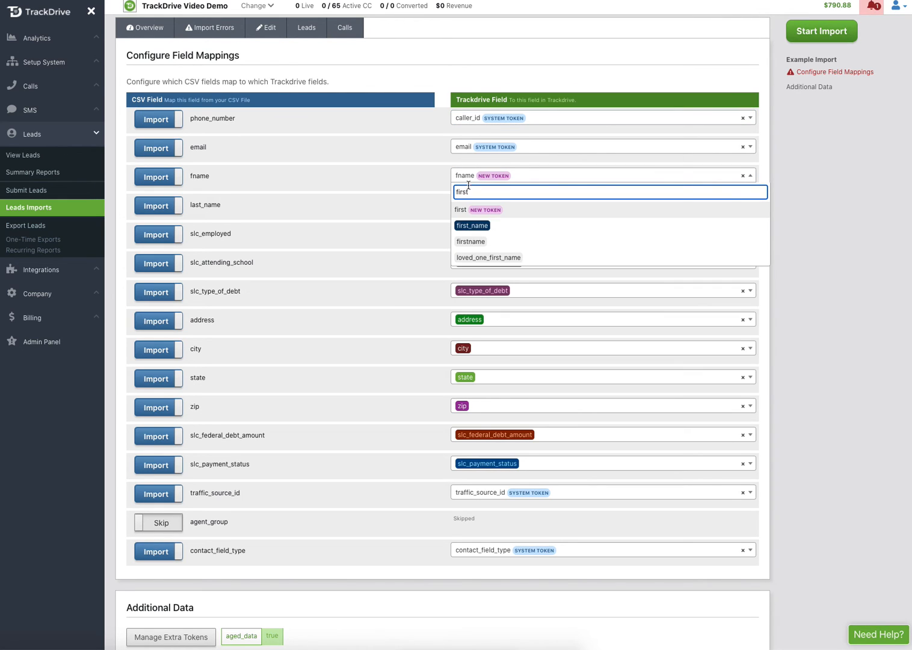
{"action": "left_click", "coordinate": [469, 224]}
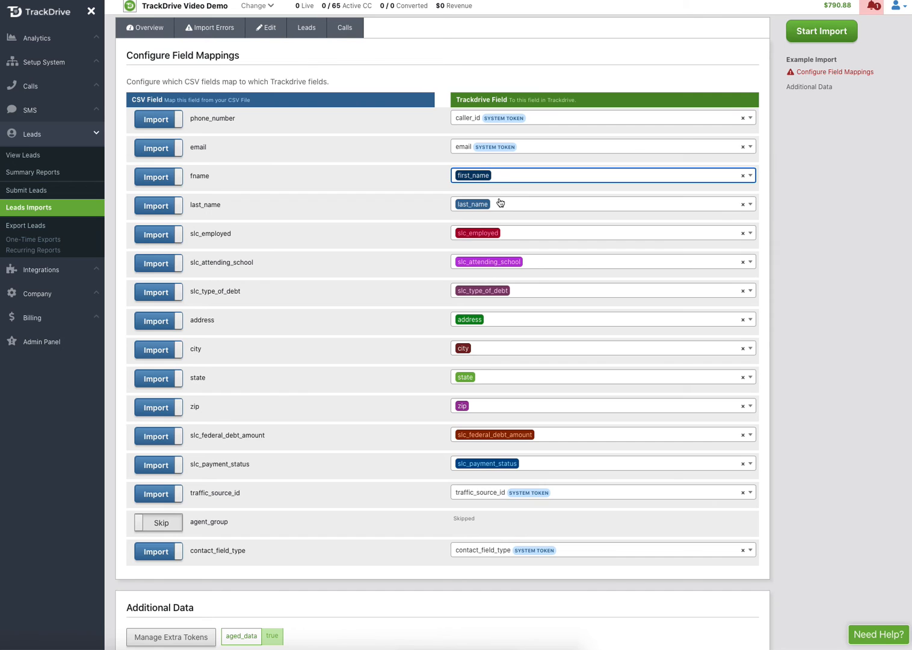
Step: Check the remaining field mappings and additional data, and start the import with the corrected mappings
{"action": "scroll", "coordinate": [499, 203], "scroll_direction": "down", "scroll_amount": 1}
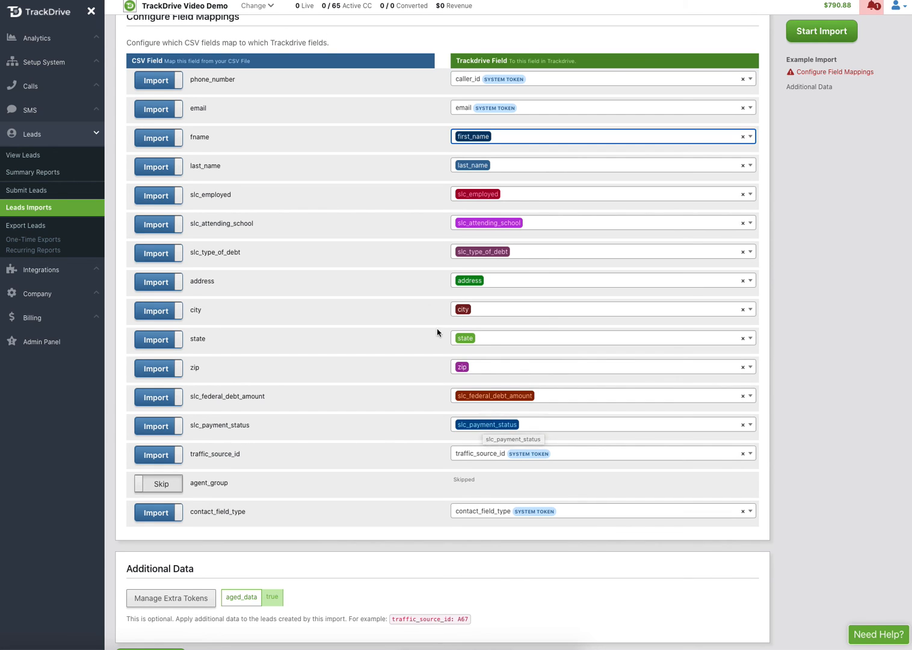
{"action": "scroll", "coordinate": [408, 364], "scroll_direction": "down", "scroll_amount": 2}
{"action": "scroll", "coordinate": [407, 364], "scroll_direction": "down", "scroll_amount": 1}
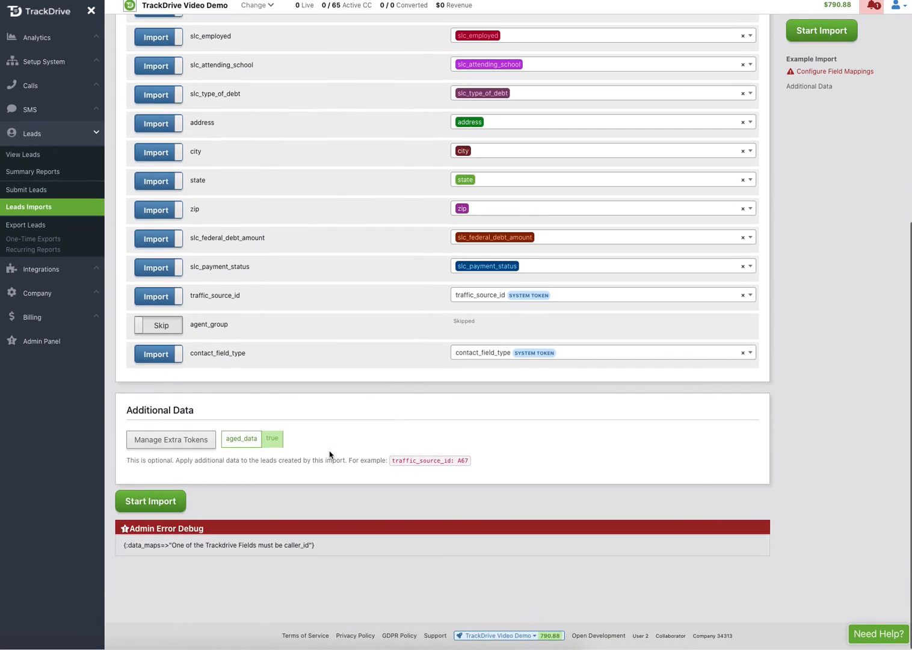
{"action": "left_click", "coordinate": [163, 507]}
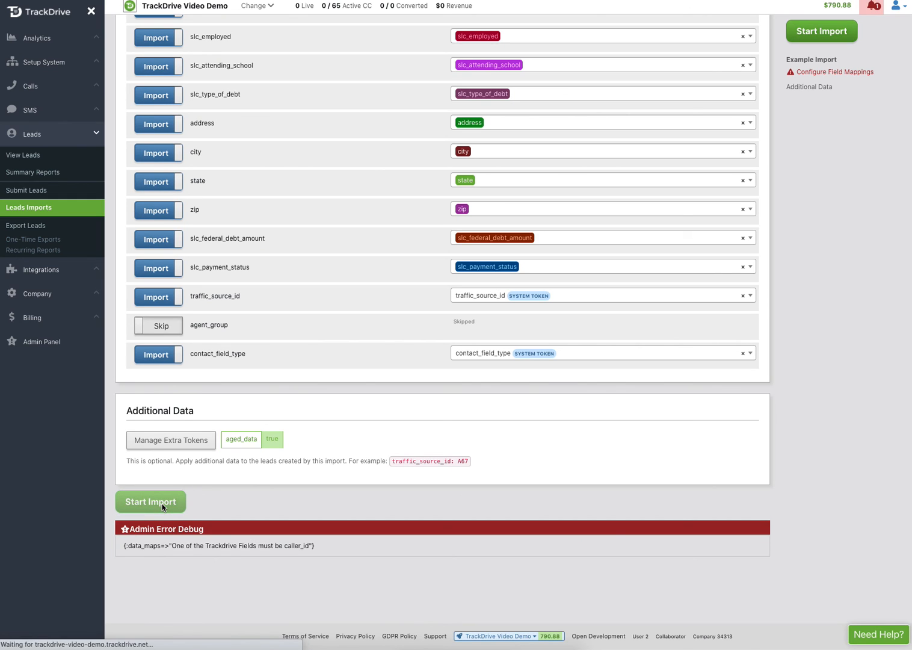